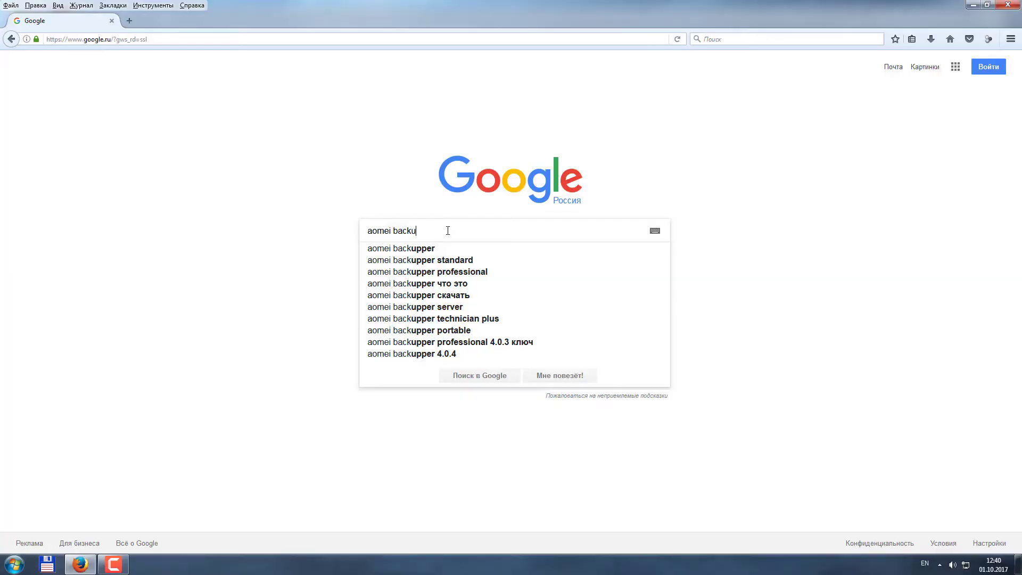
# Step: Search Google for aomei backuper and open the AOMEI Backupper result on aomeitech.com
pyautogui.write('per')
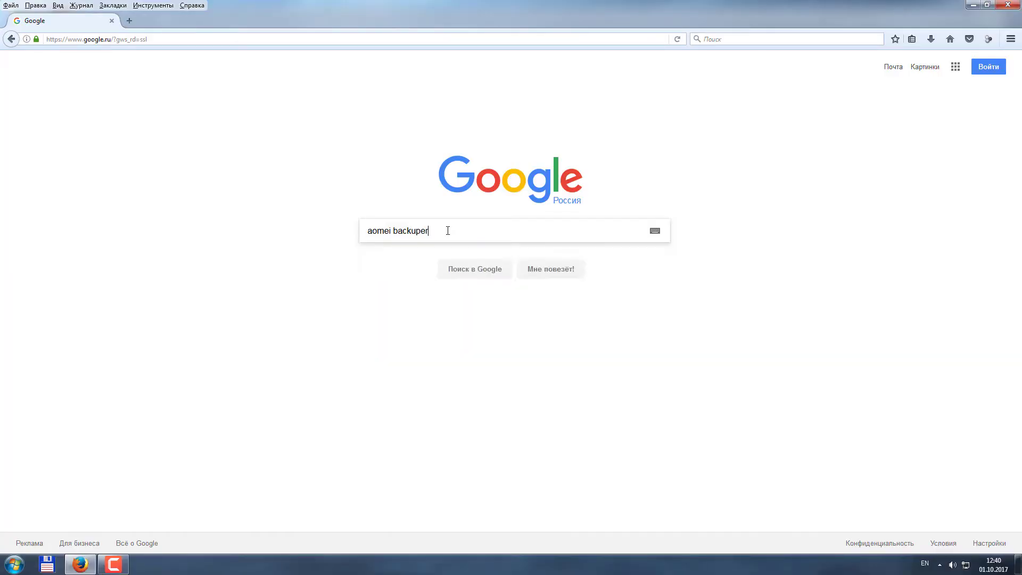
pyautogui.press('Return')
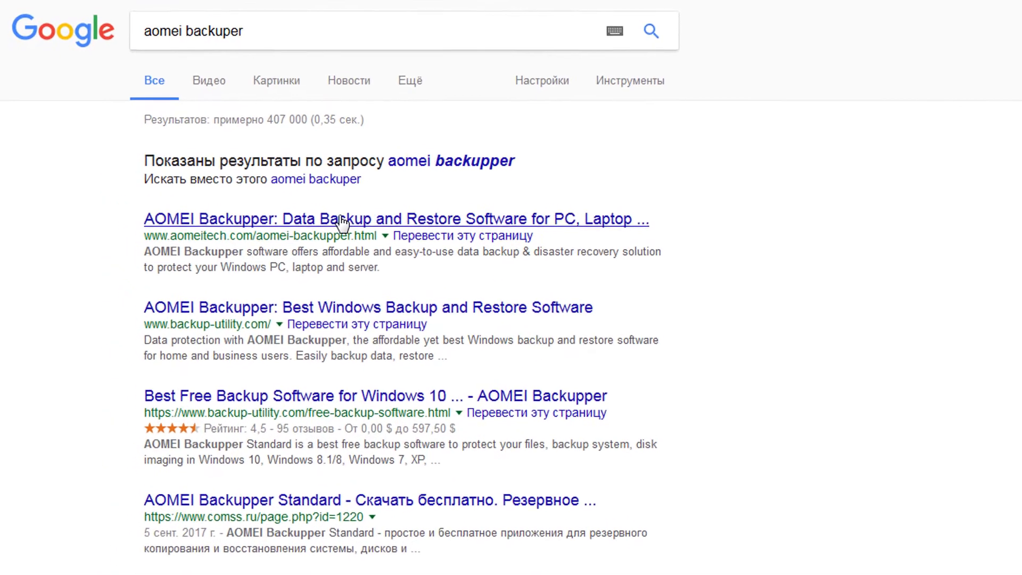
pyautogui.click(308, 212)
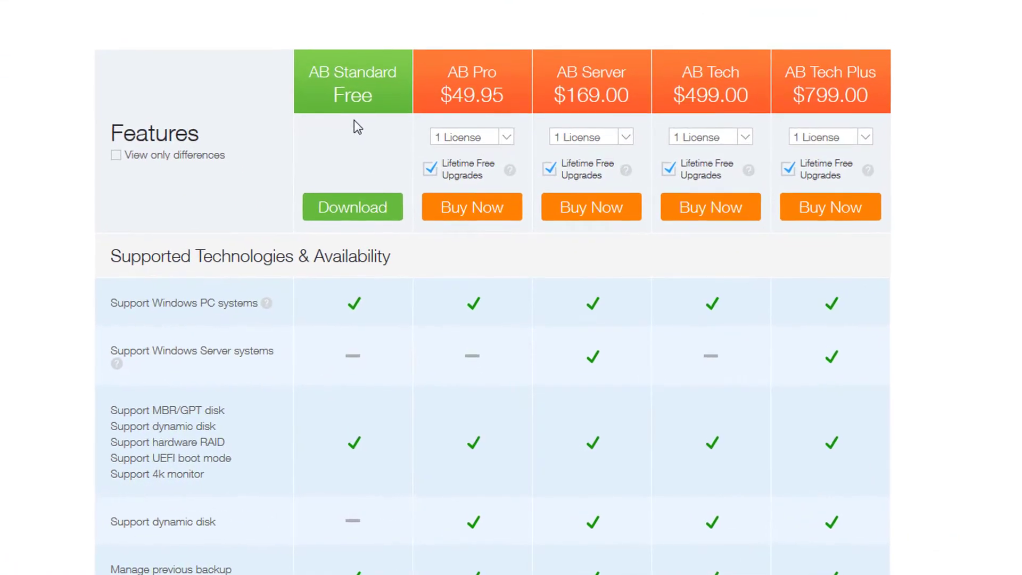
# Step: Examine the AOMEI Backupper edition comparison table, checking which features the free AB Standard edition offers against the paid editions
pyautogui.scroll(-3, 418, 230)
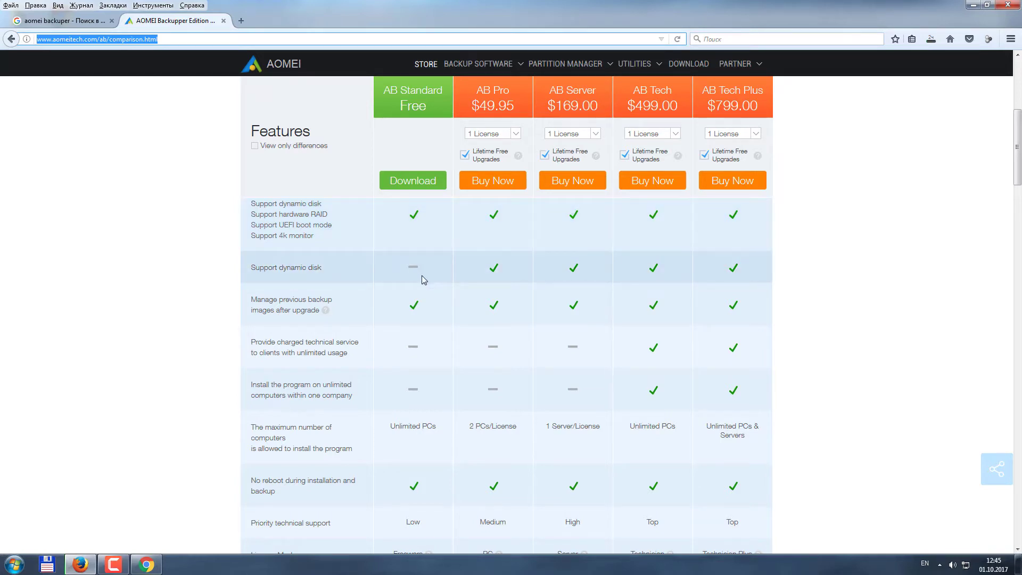
pyautogui.scroll(-5, 422, 276)
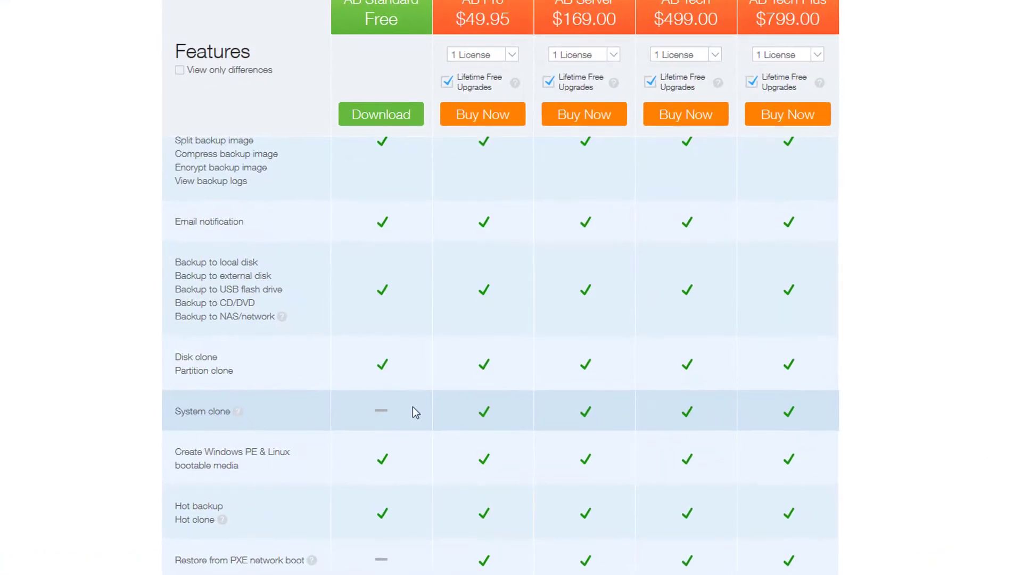
pyautogui.scroll(-3, 438, 410)
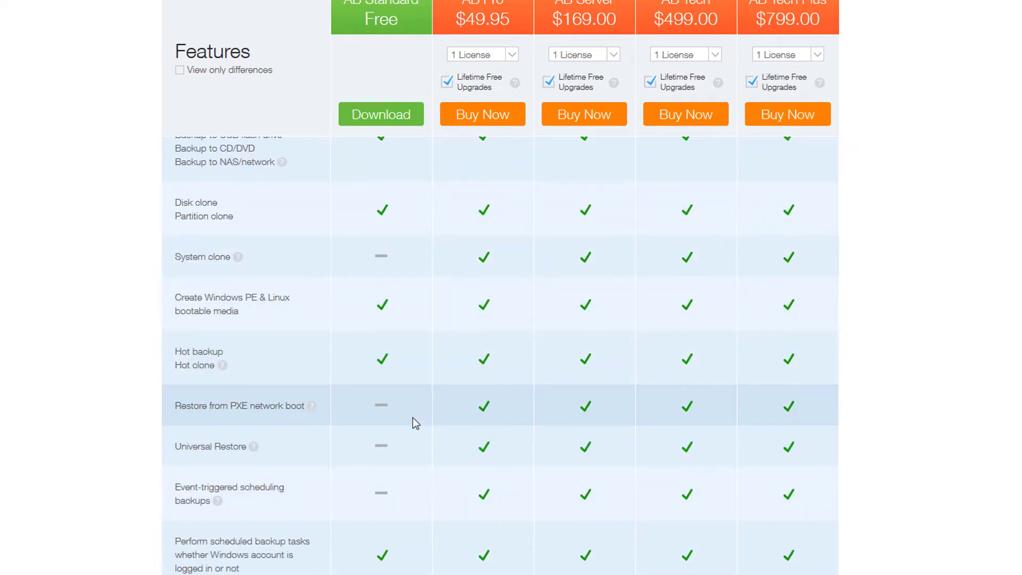
pyautogui.moveTo(255, 446)
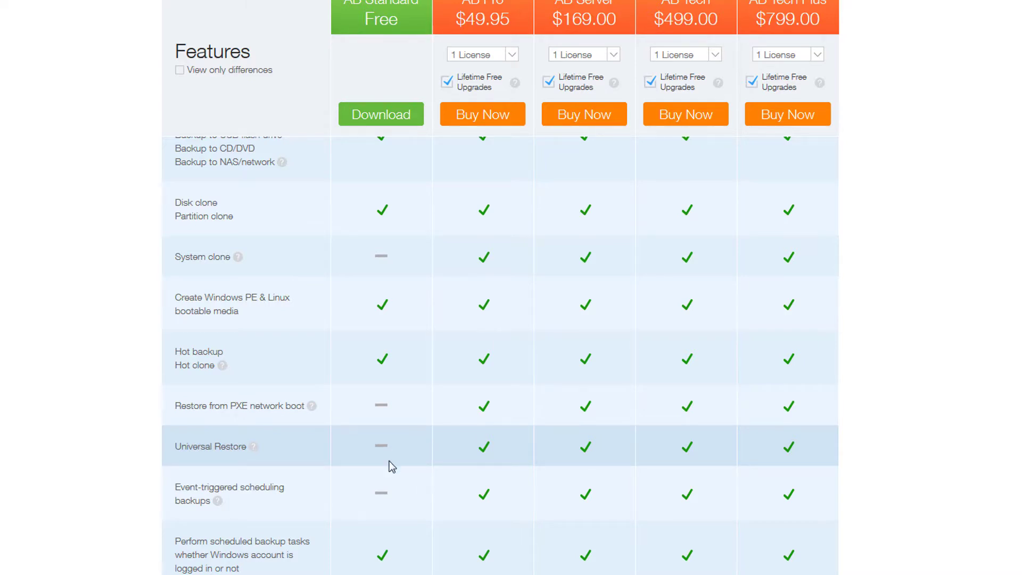
pyautogui.scroll(-7, 387, 468)
pyautogui.scroll(-4, 391, 422)
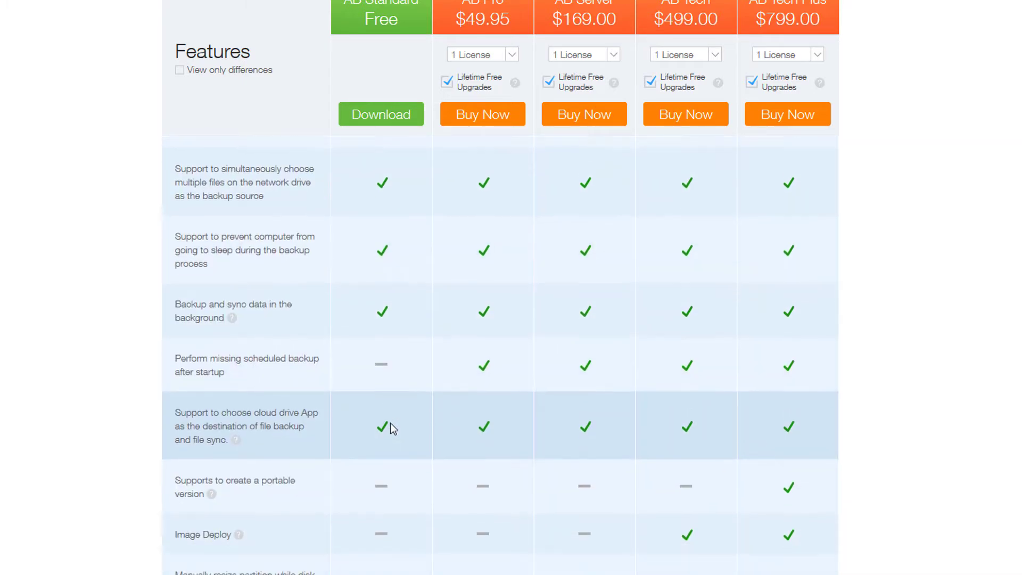
pyautogui.scroll(4, 391, 422)
pyautogui.scroll(20, 390, 423)
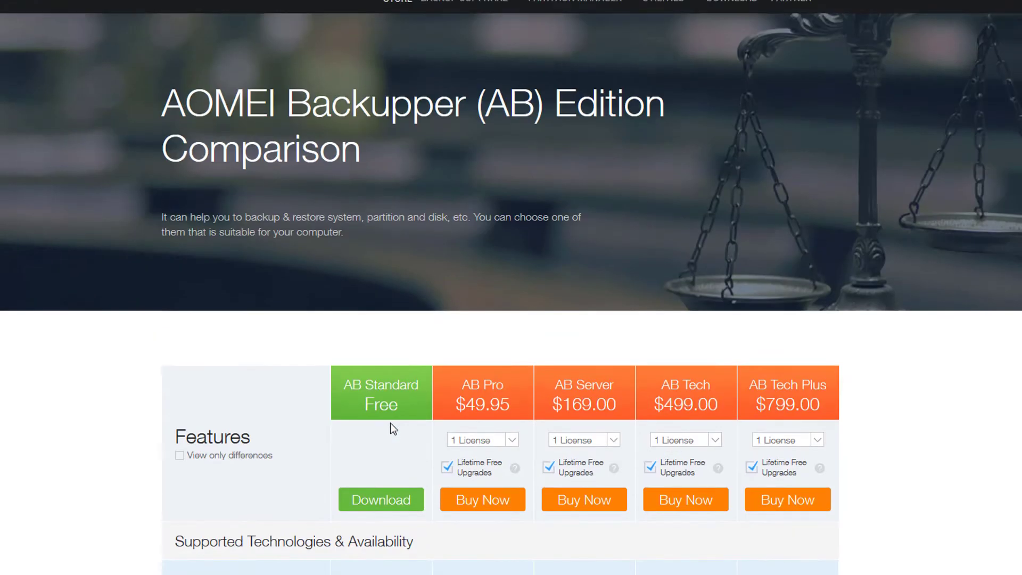
pyautogui.scroll(-7, 391, 422)
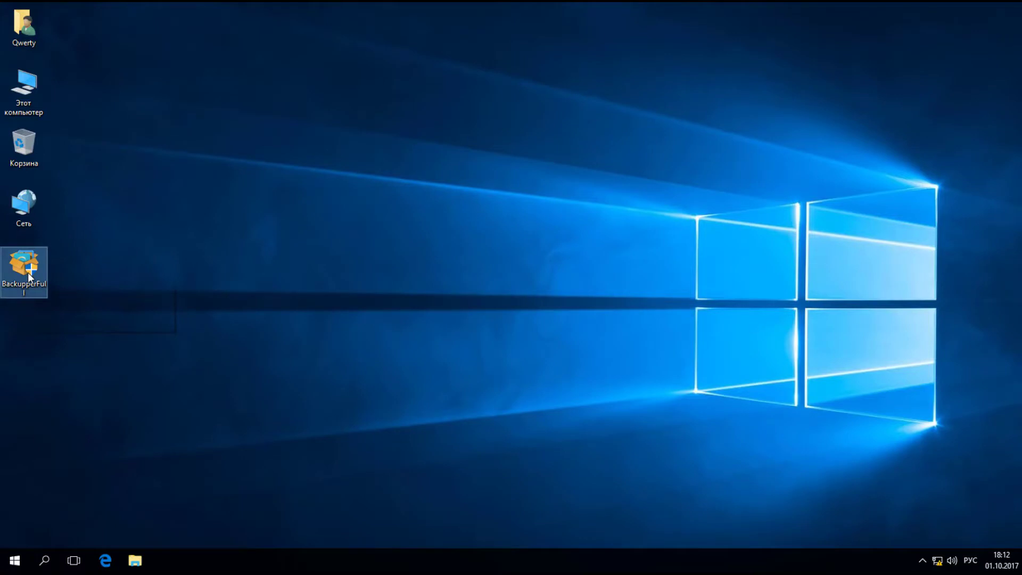
# Step: Launch the BackupperFull installer from the desktop and approve its elevation request
pyautogui.rightClick(28, 273)
pyautogui.click(64, 294)
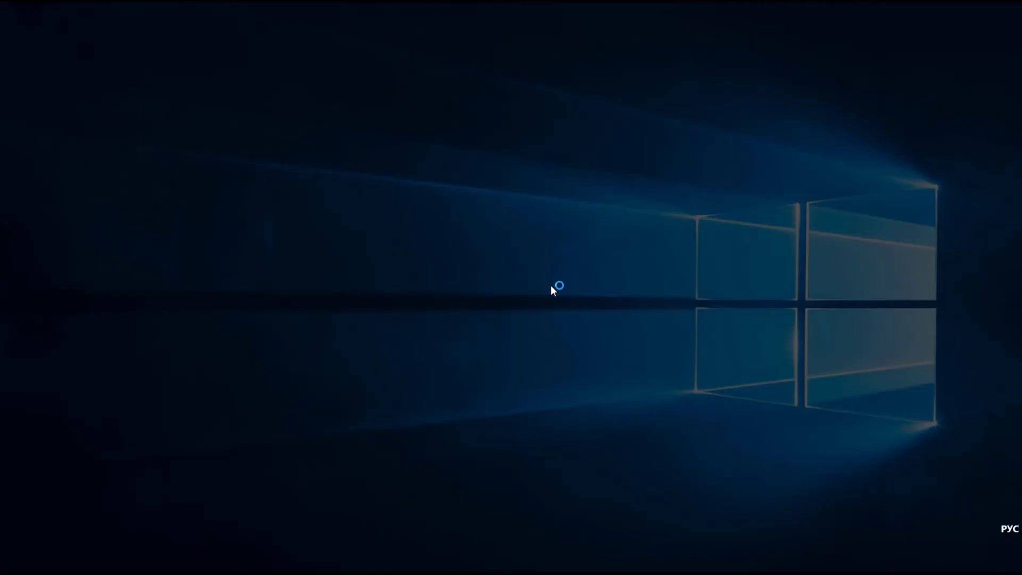
pyautogui.click(481, 362)
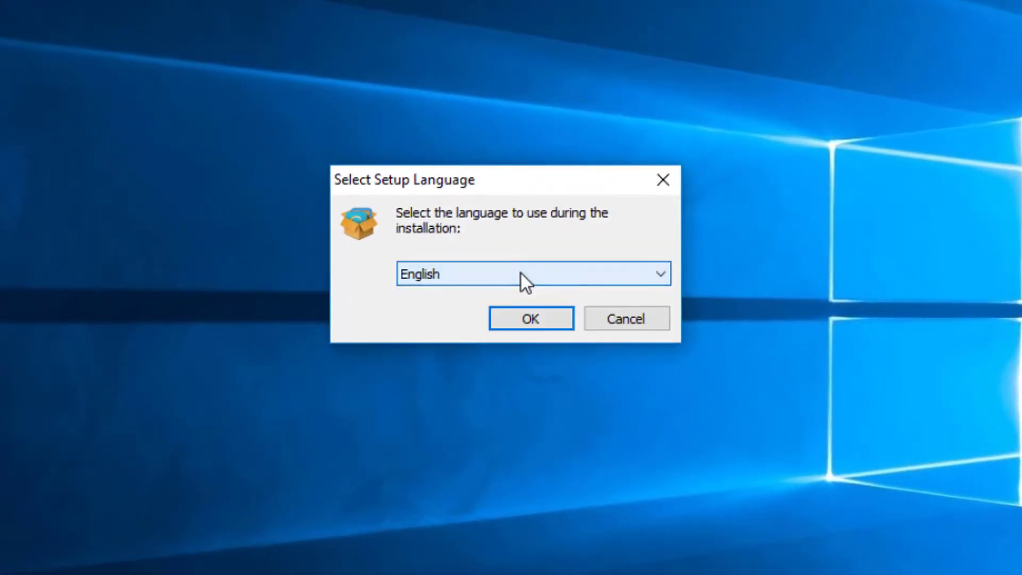
# Step: Install AOMEI Backupper Standard in English to C:\Program Files (x86)\AOMEI Backupper and launch the program
pyautogui.click(521, 273)
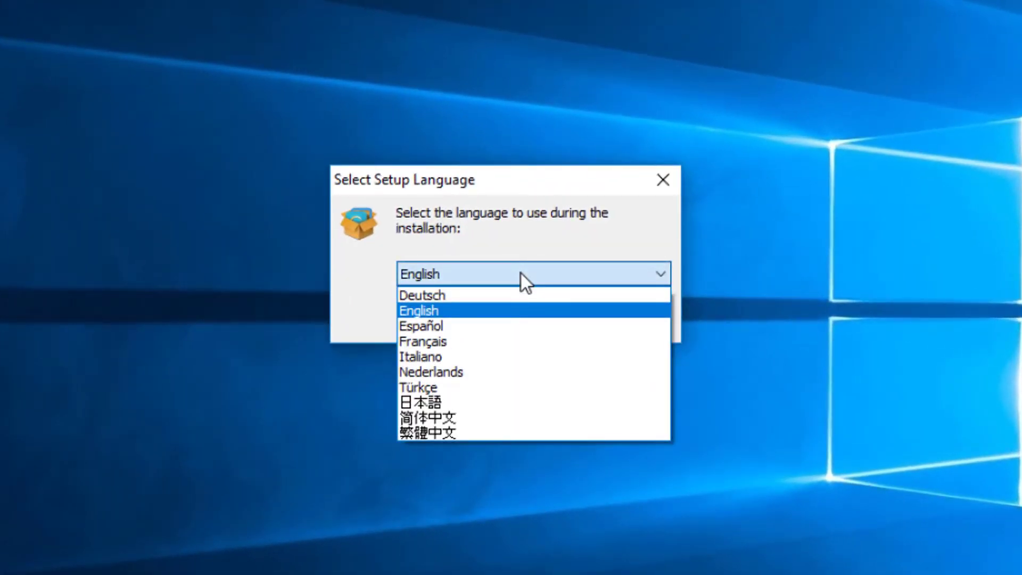
pyautogui.click(521, 274)
pyautogui.click(532, 326)
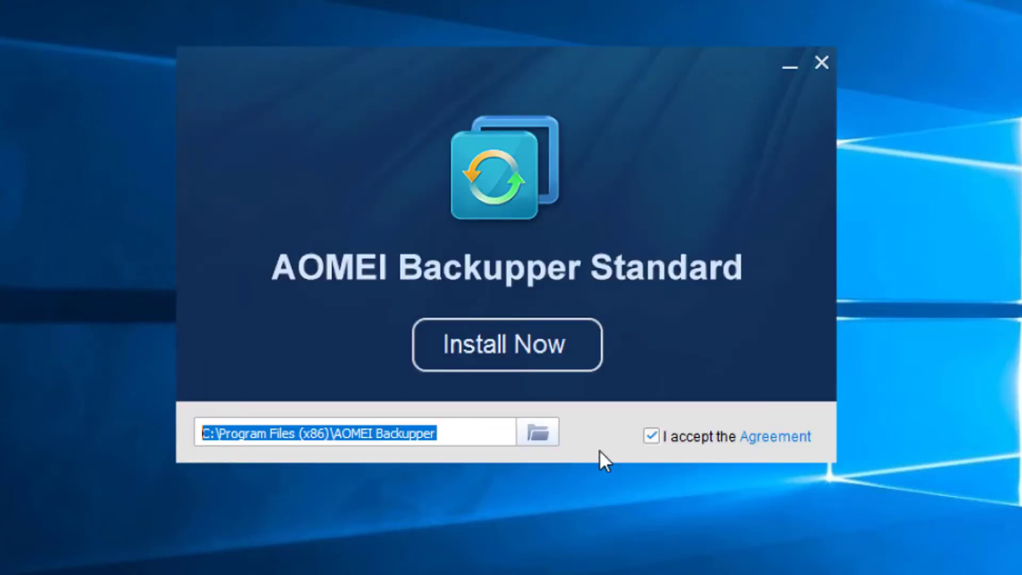
pyautogui.click(518, 359)
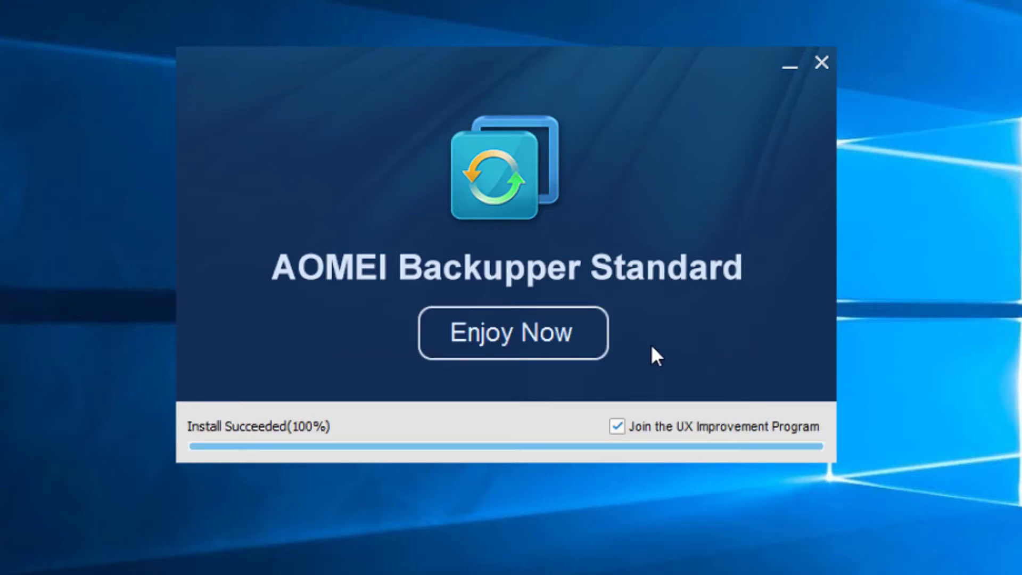
pyautogui.click(582, 346)
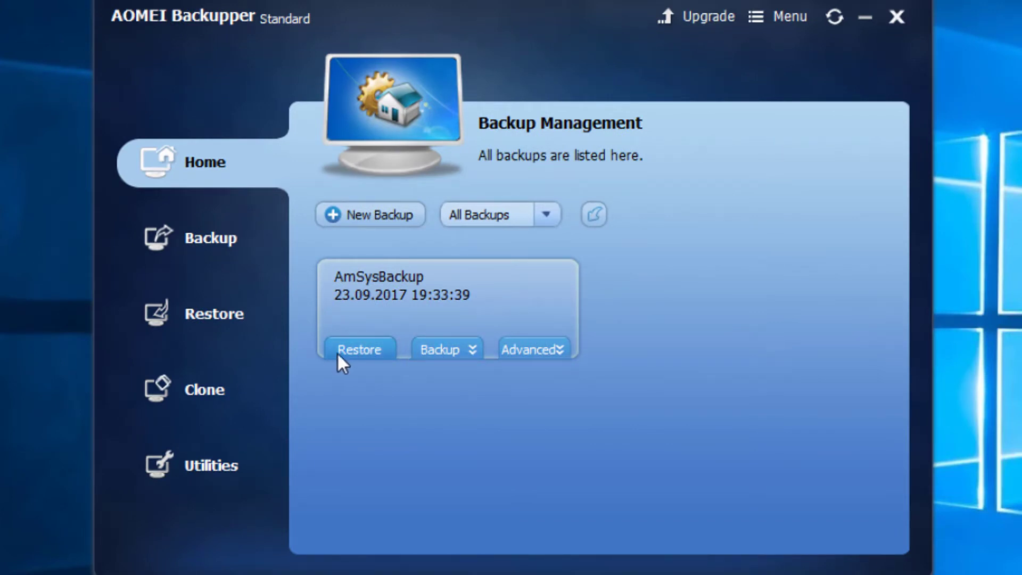
# Step: Review the advanced actions of the AmSysBackup entry, the available backup types and the list of utilities
pyautogui.click(558, 347)
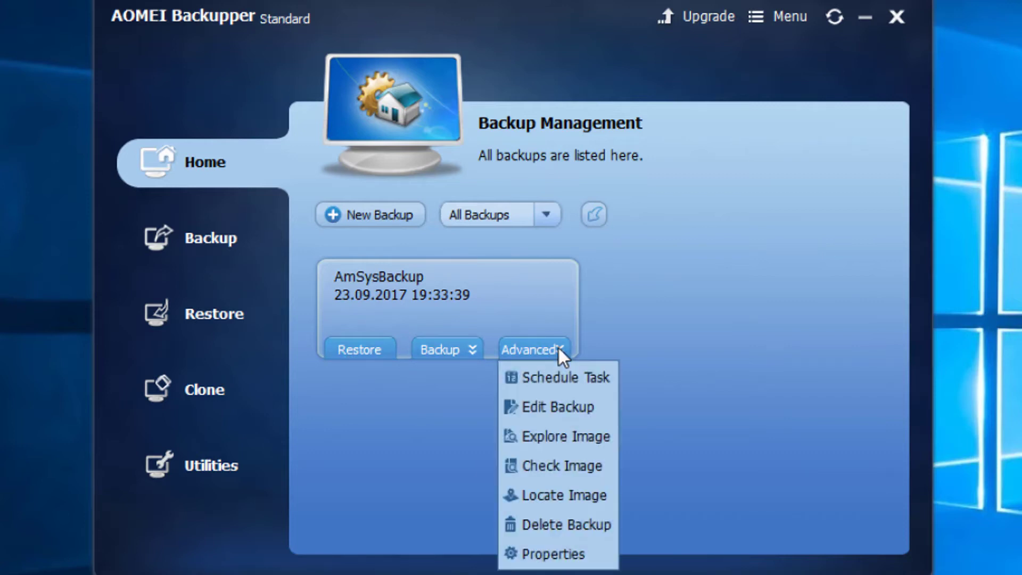
pyautogui.click(557, 347)
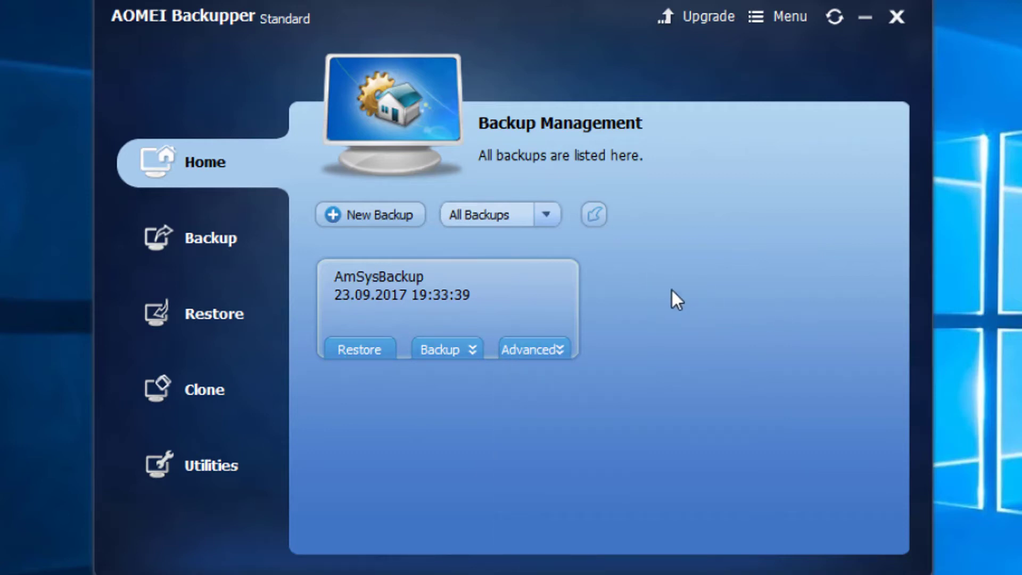
pyautogui.click(206, 237)
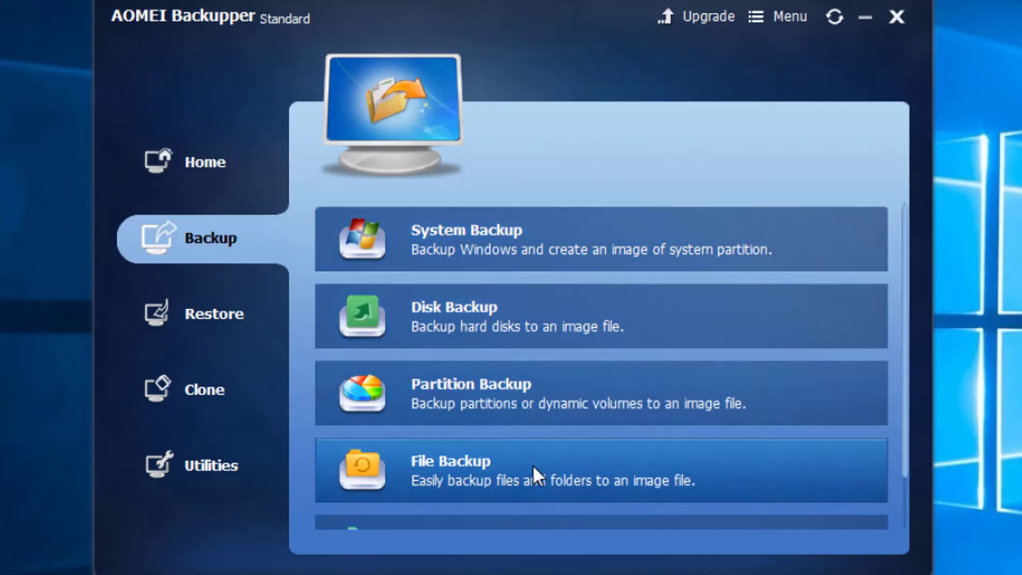
pyautogui.scroll(-2, 524, 426)
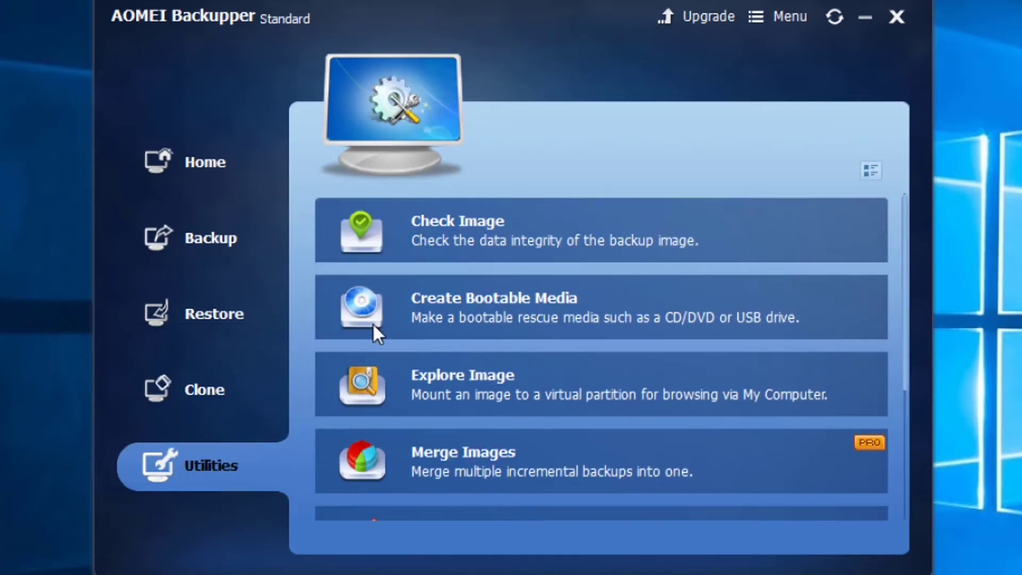
pyautogui.scroll(-3, 636, 359)
pyautogui.scroll(1, 692, 340)
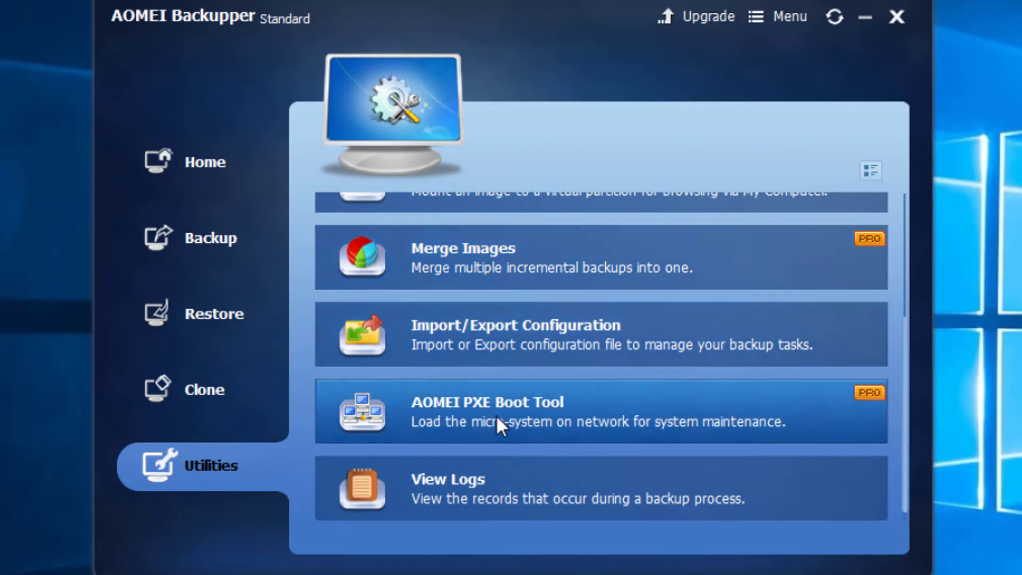
pyautogui.scroll(-1, 618, 417)
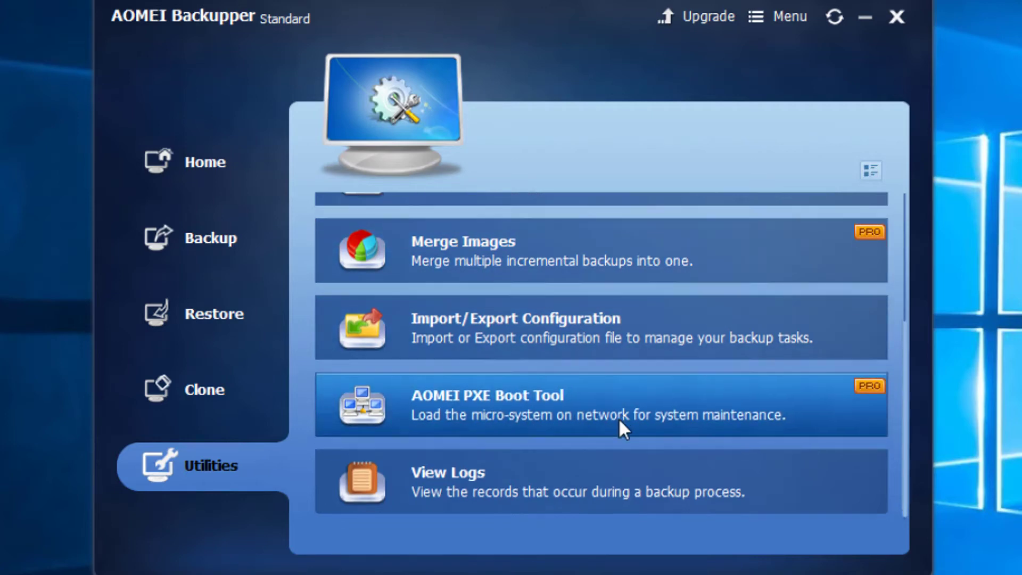
# Step: Set up a new System Backup task and highlight the C: partition in its source list
pyautogui.click(220, 240)
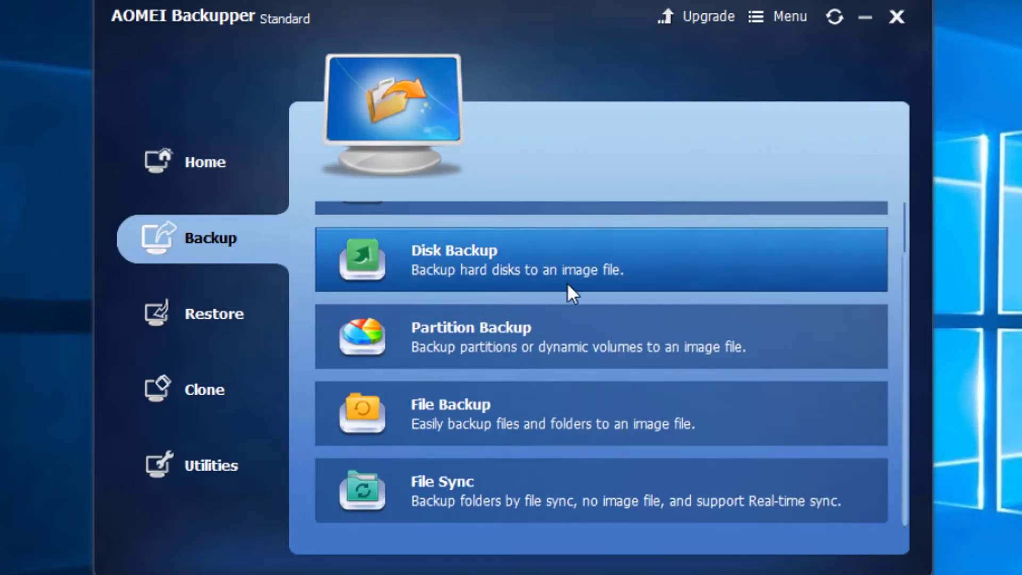
pyautogui.scroll(3, 567, 282)
pyautogui.click(485, 231)
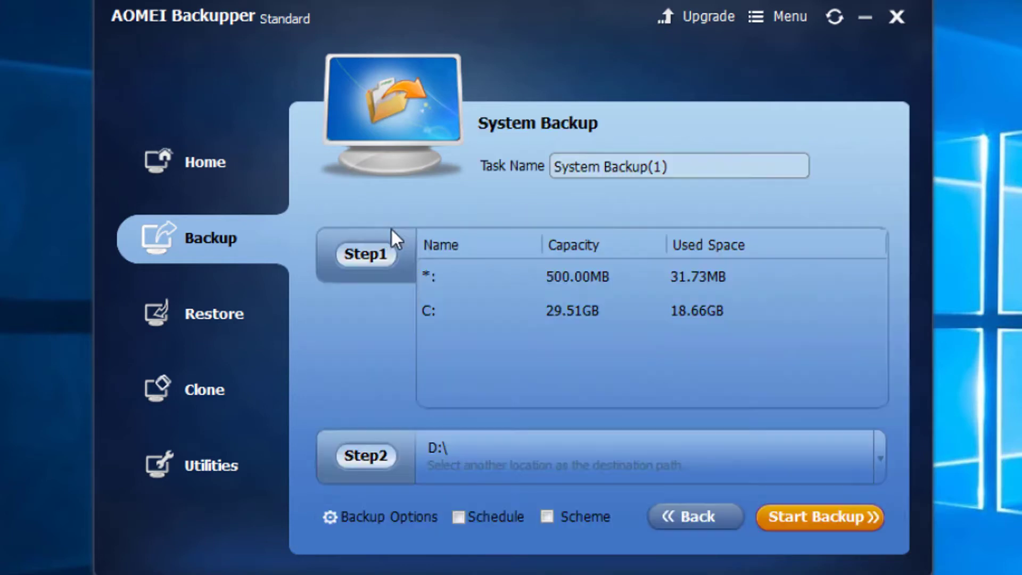
pyautogui.click(512, 298)
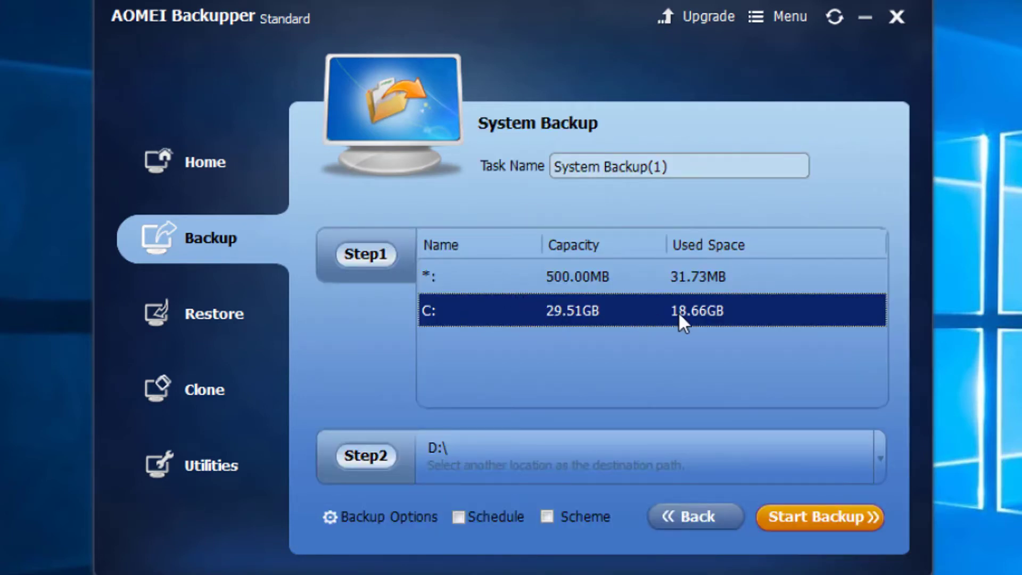
pyautogui.click(569, 274)
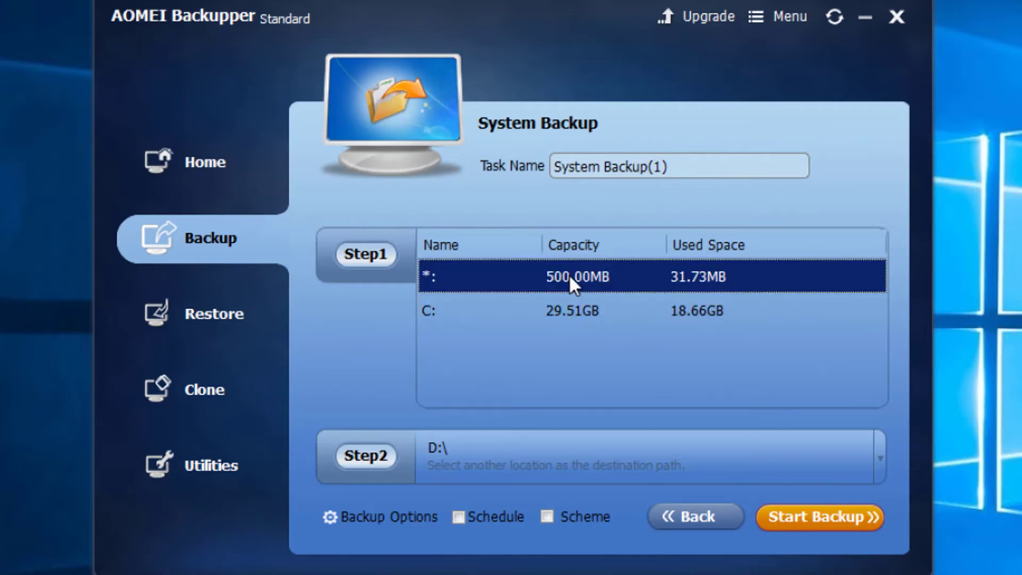
pyautogui.click(606, 306)
# Step: Review the general, compression and splitting settings in the backup options, leaving them without saving
pyautogui.click(410, 517)
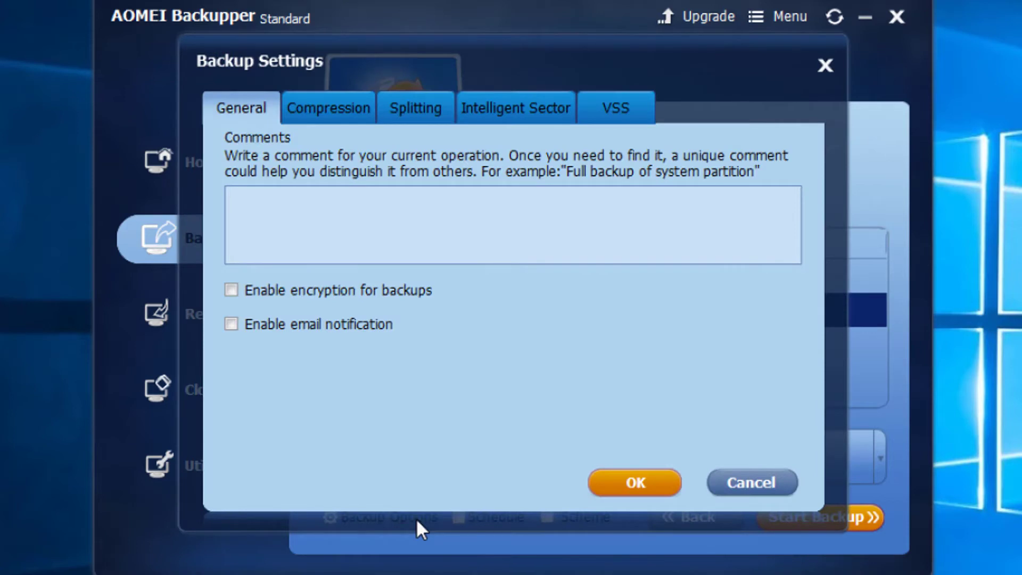
pyautogui.click(332, 106)
pyautogui.click(404, 108)
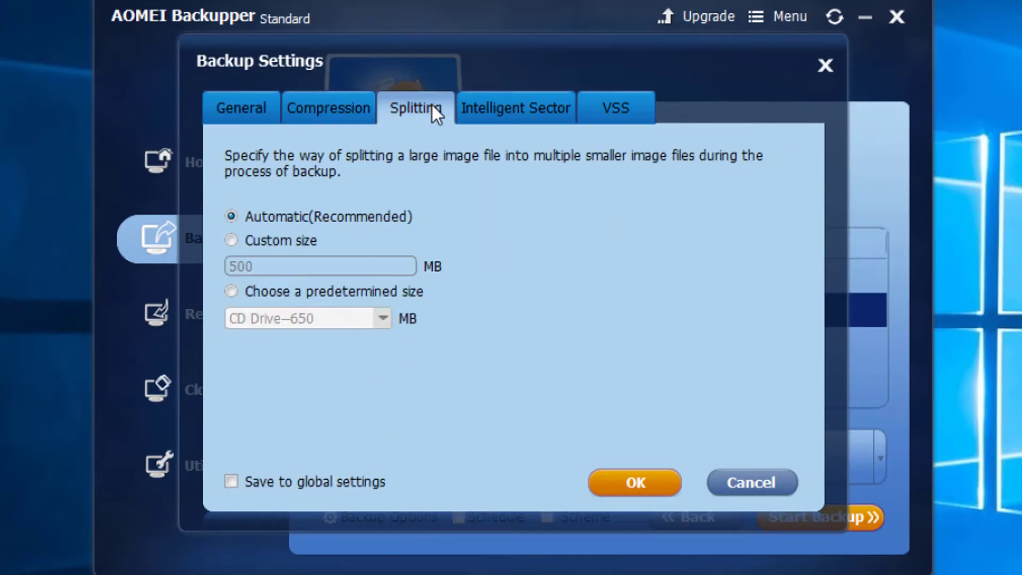
pyautogui.click(307, 119)
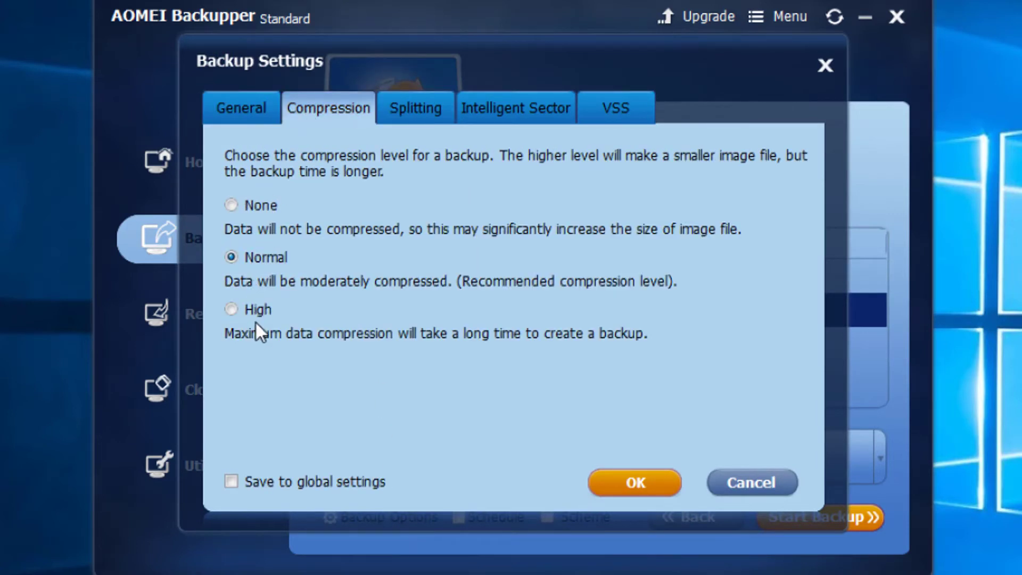
pyautogui.click(750, 482)
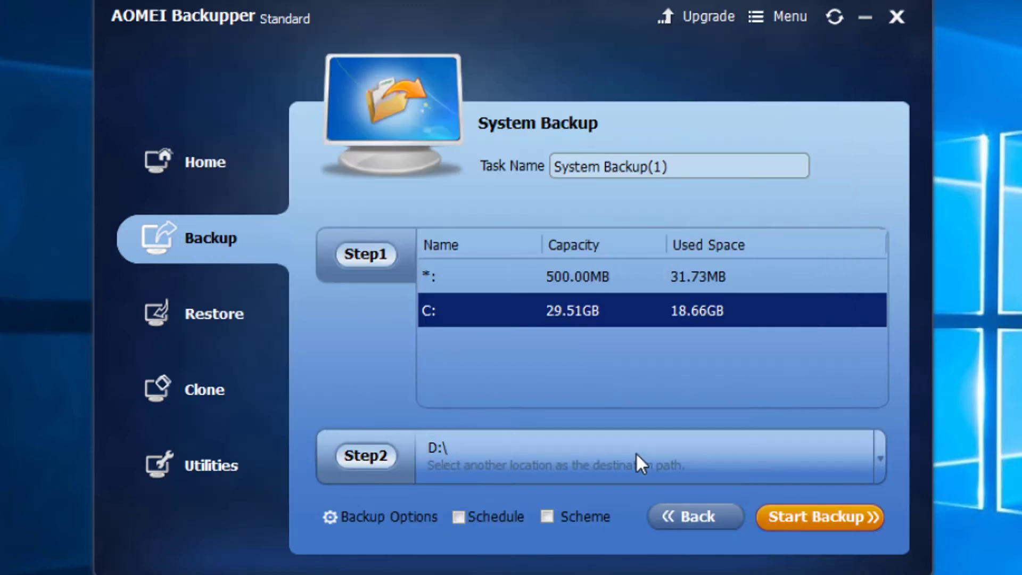
# Step: Check the destination choices for the system backup, including the folder browser on D: and the network share or NAS option
pyautogui.click(599, 459)
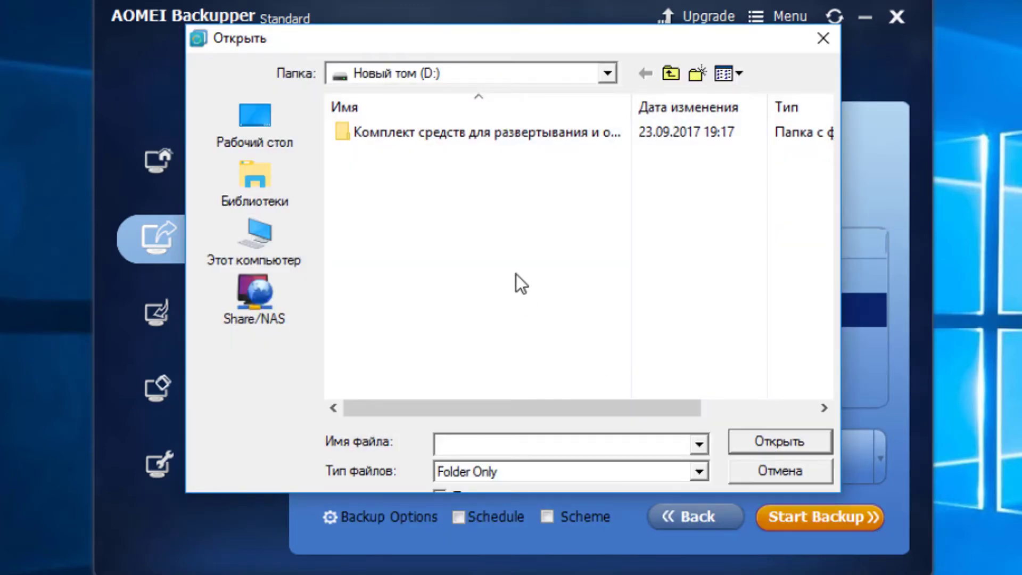
pyautogui.click(823, 38)
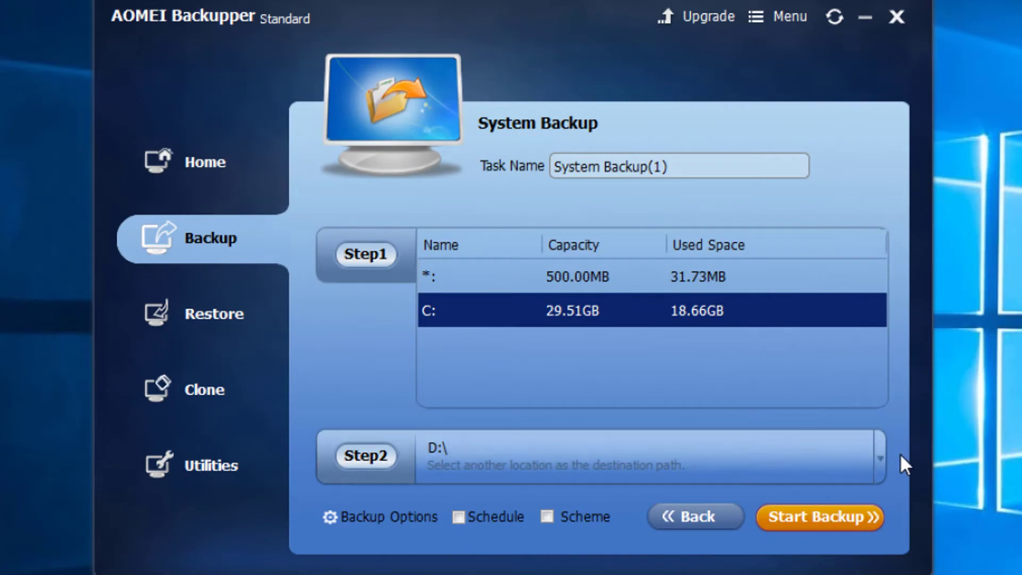
pyautogui.click(881, 459)
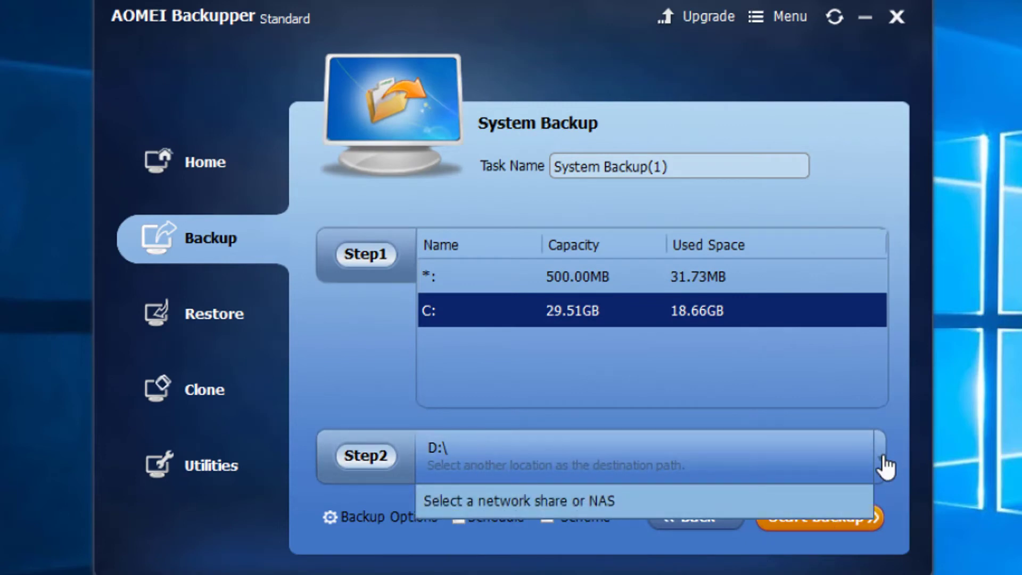
pyautogui.click(883, 466)
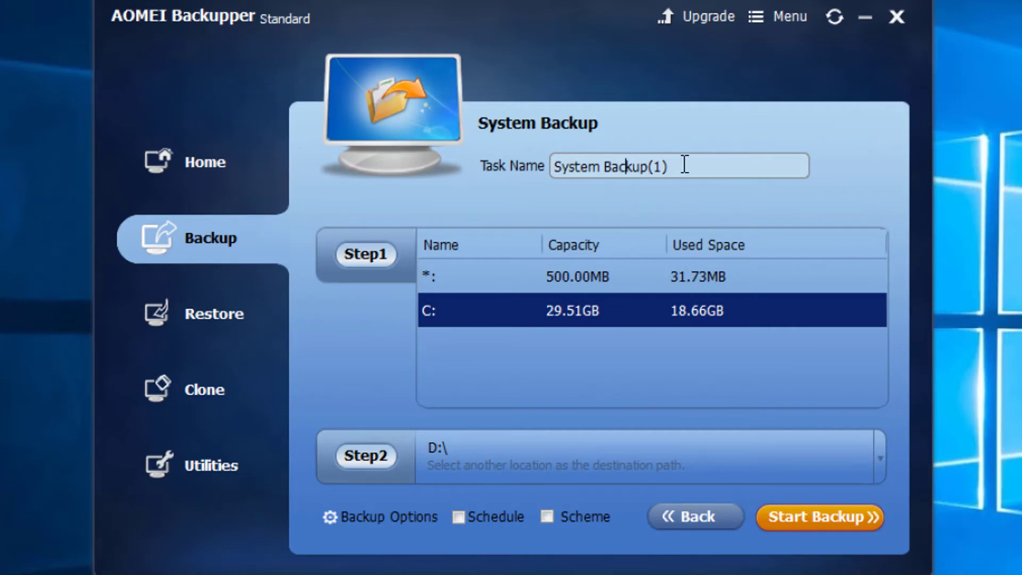
# Step: Start the system backup to D:\, keeping System Backup(1) as the task name
pyautogui.moveTo(713, 159); pyautogui.dragTo(445, 158)
pyautogui.click(820, 148)
pyautogui.moveTo(801, 165); pyautogui.dragTo(398, 165)
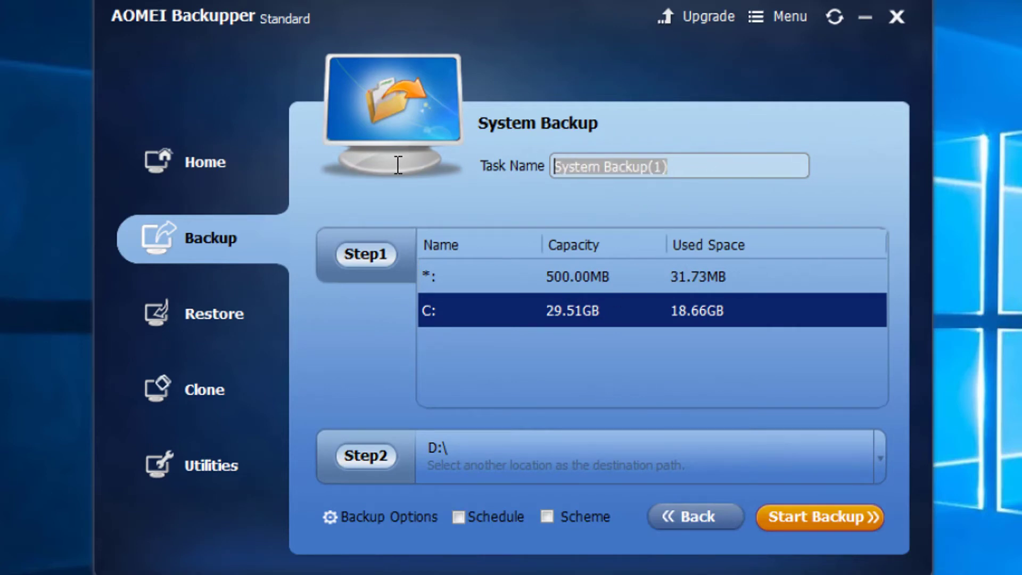
pyautogui.click(842, 514)
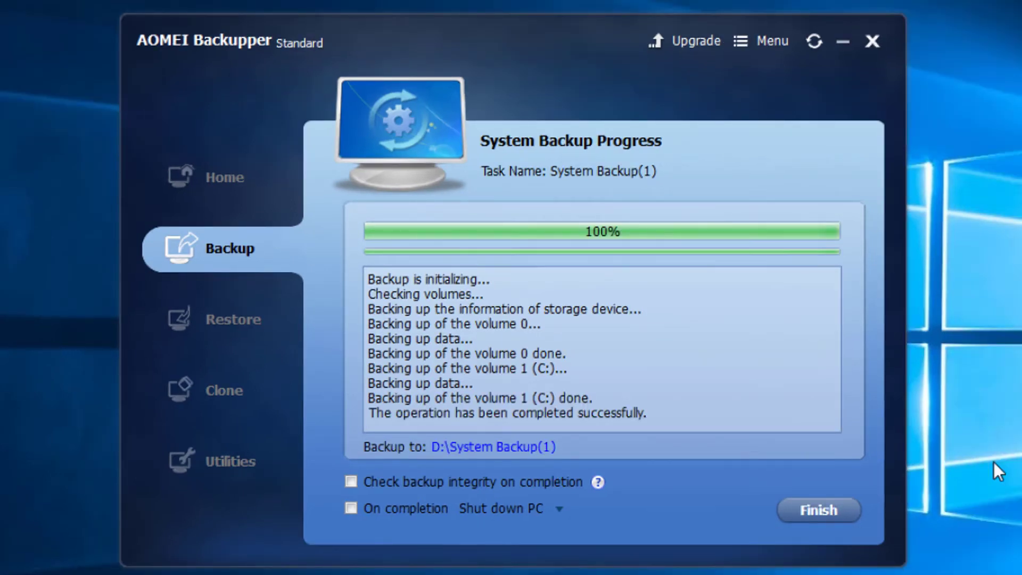
# Step: Look over the backup log, inspect the System Backup(1) folder on D: and display its backup file as a large icon
pyautogui.moveTo(735, 375); pyautogui.dragTo(242, 196)
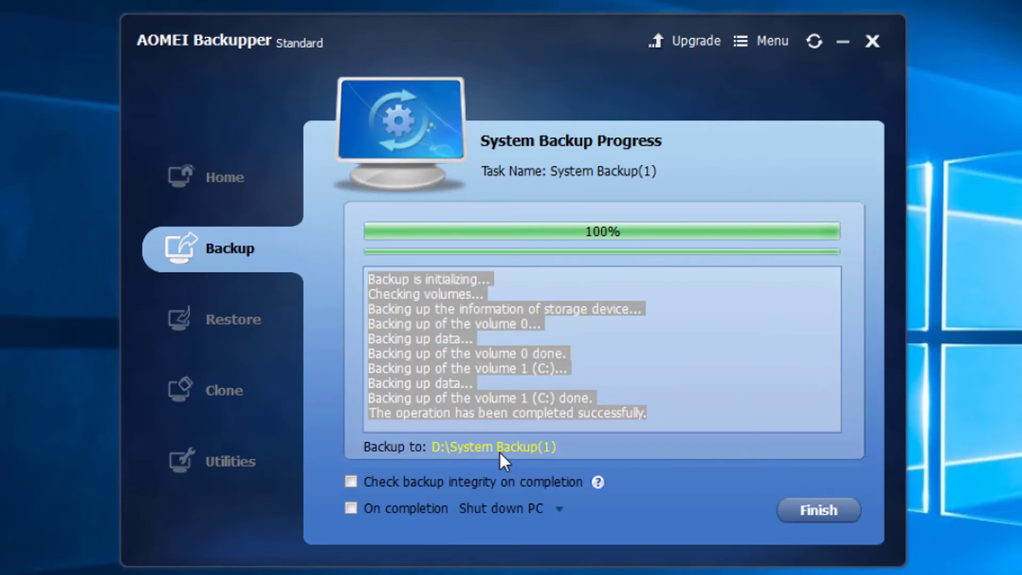
pyautogui.click(514, 453)
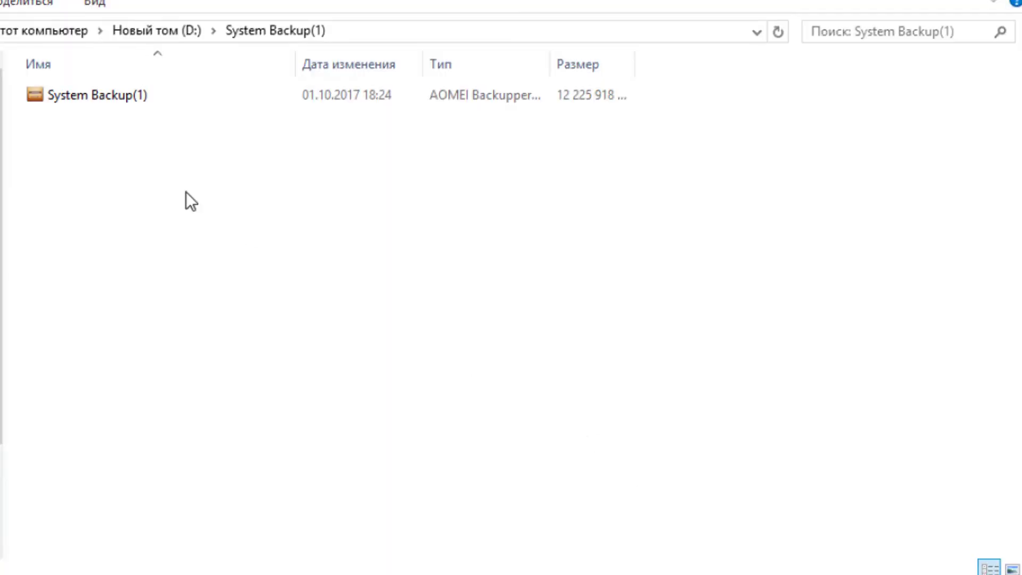
pyautogui.click(143, 29)
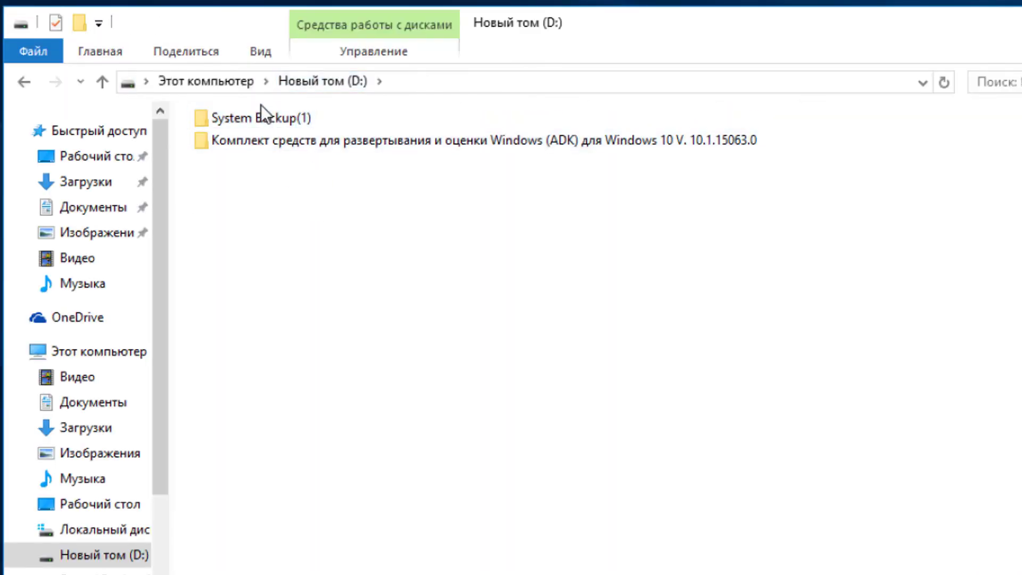
pyautogui.click(282, 117)
pyautogui.doubleClick(292, 118)
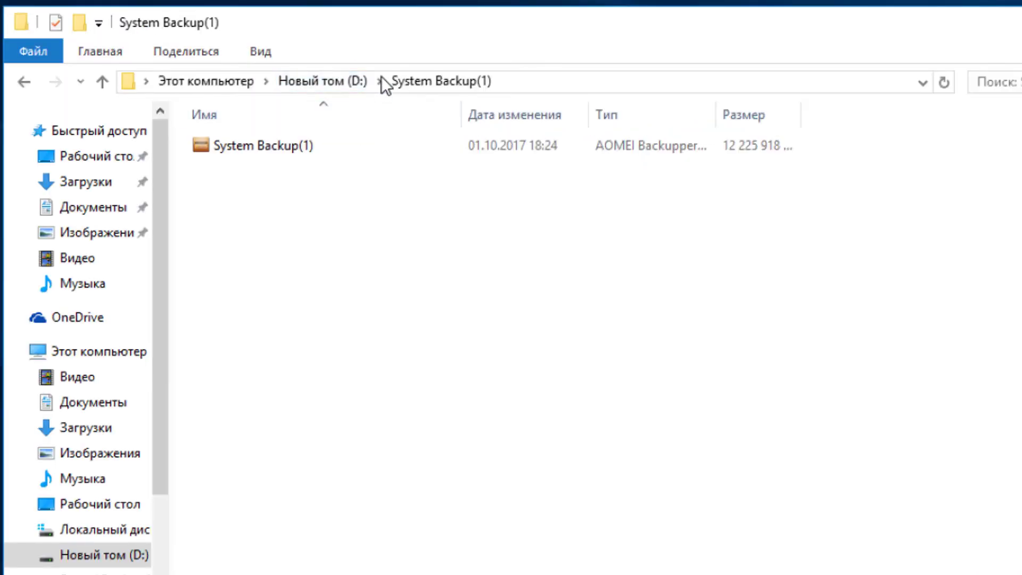
pyautogui.click(273, 53)
pyautogui.click(405, 82)
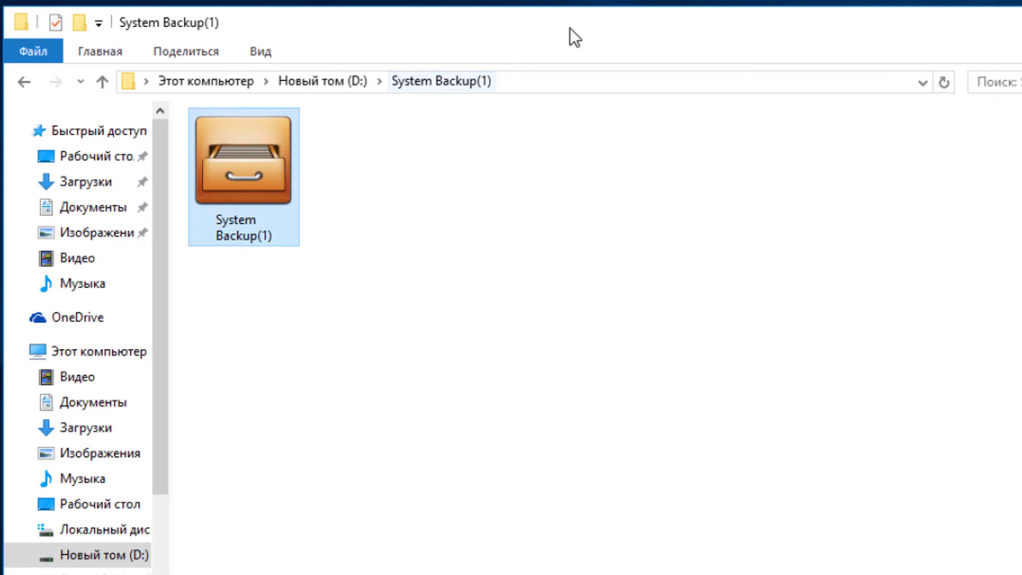
# Step: Move the folder window out of the way and finish the completed System Backup(1) task
pyautogui.moveTo(611, 46); pyautogui.dragTo(585, 441)
pyautogui.click(797, 229)
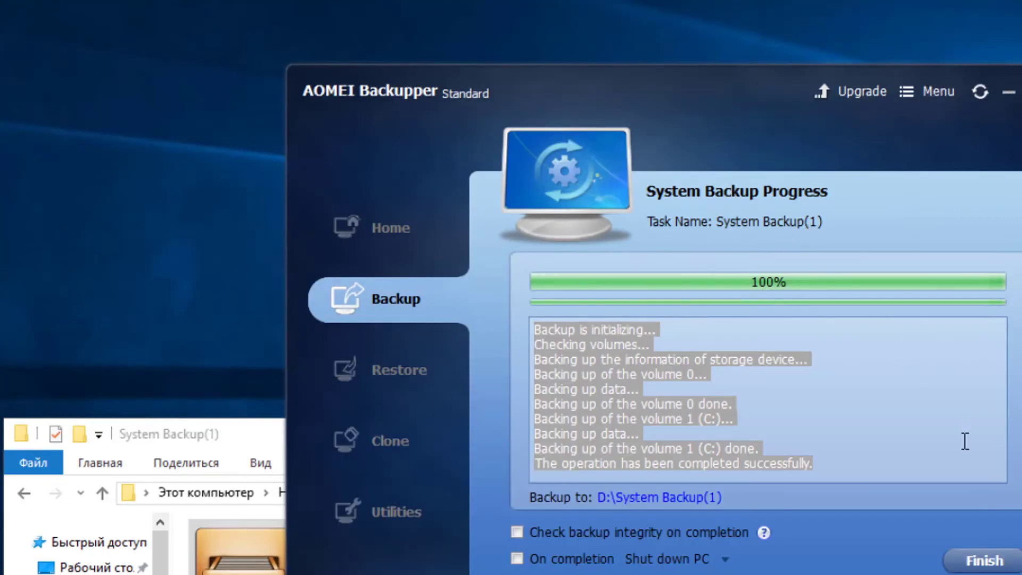
pyautogui.click(981, 557)
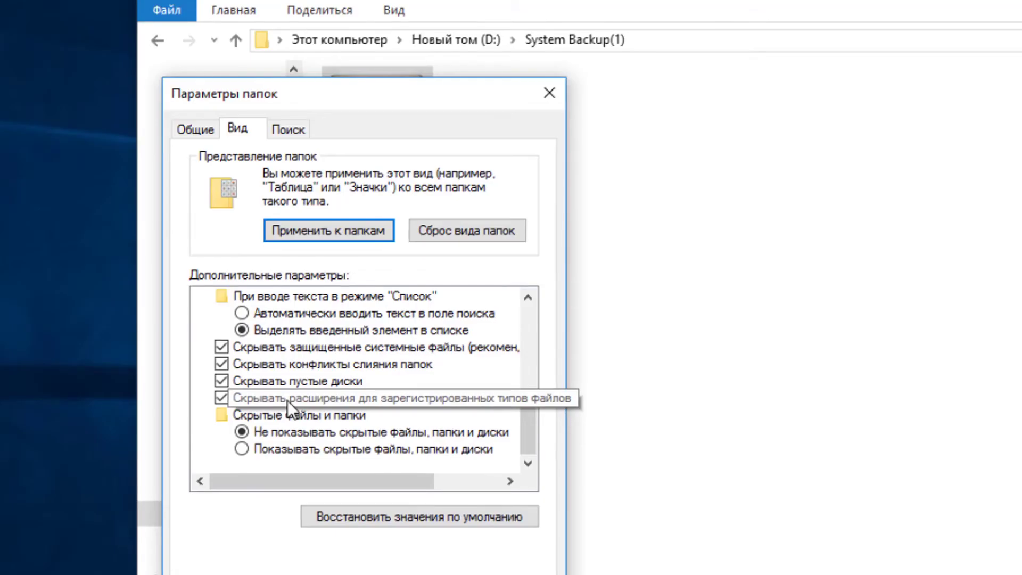
# Step: Turn off hiding extensions for registered file types in the folder options and save the setting
pyautogui.click(287, 399)
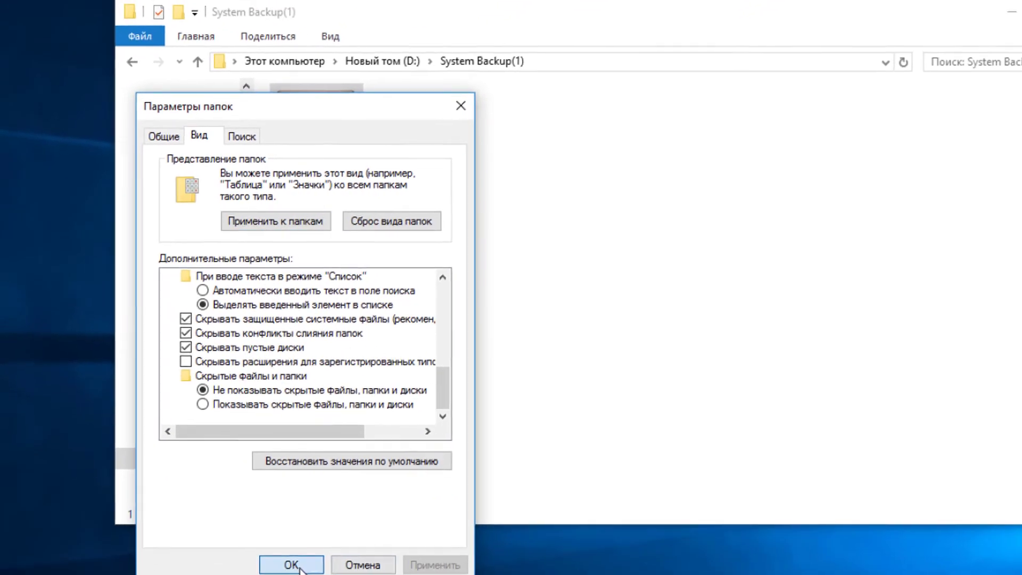
pyautogui.click(313, 574)
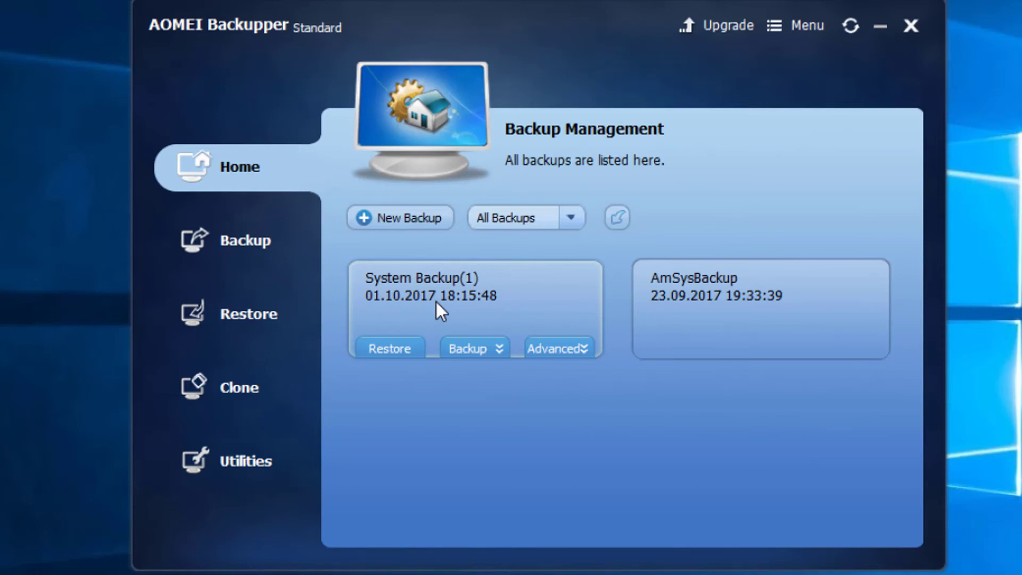
# Step: Check the System Backup(1) entry among the restorable tasks and return to the overview of all backups
pyautogui.click(239, 312)
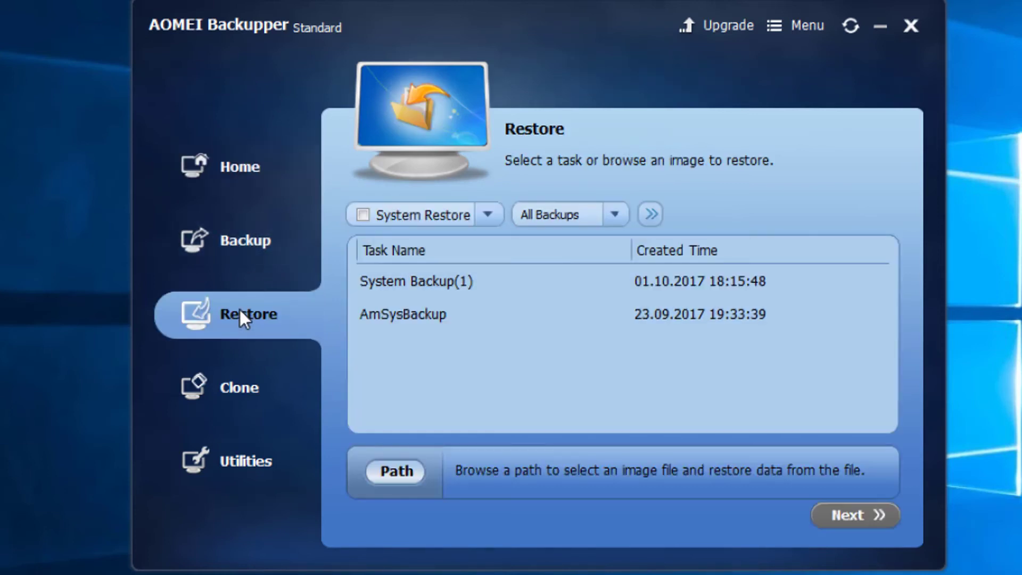
pyautogui.click(418, 285)
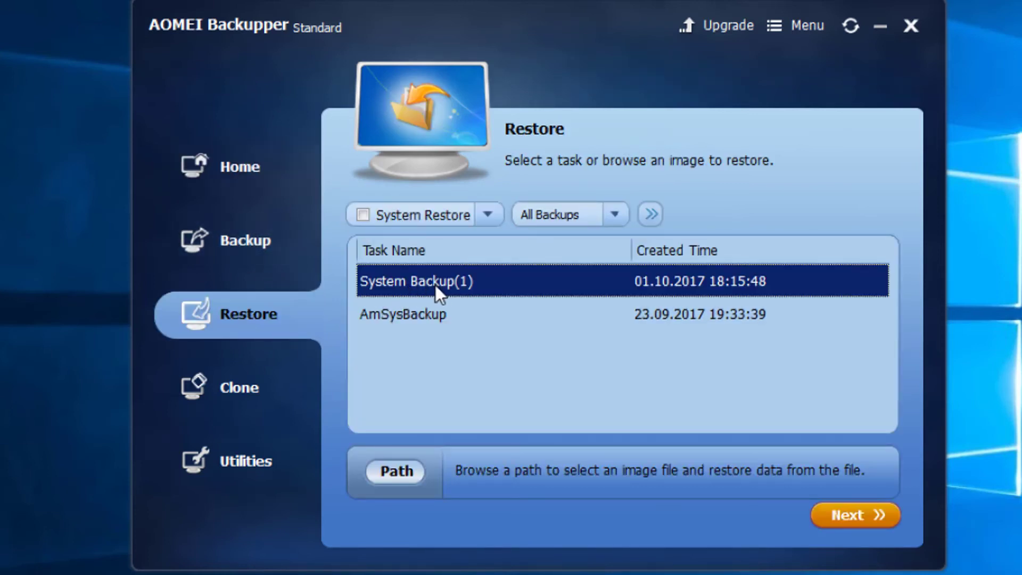
pyautogui.click(250, 156)
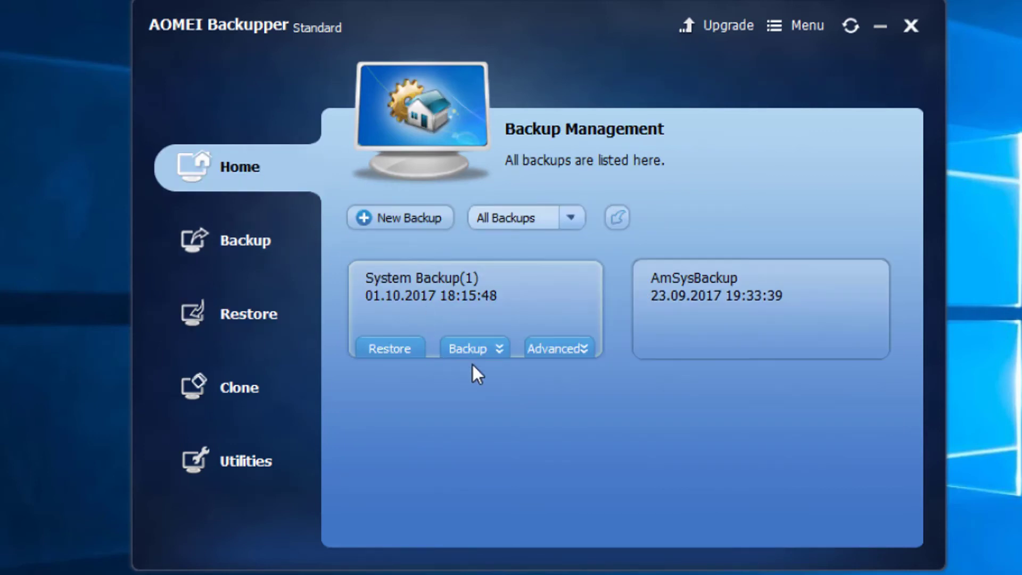
# Step: Choose the System Backup(1) task for a system restore and select its Full Backup point
pyautogui.click(252, 315)
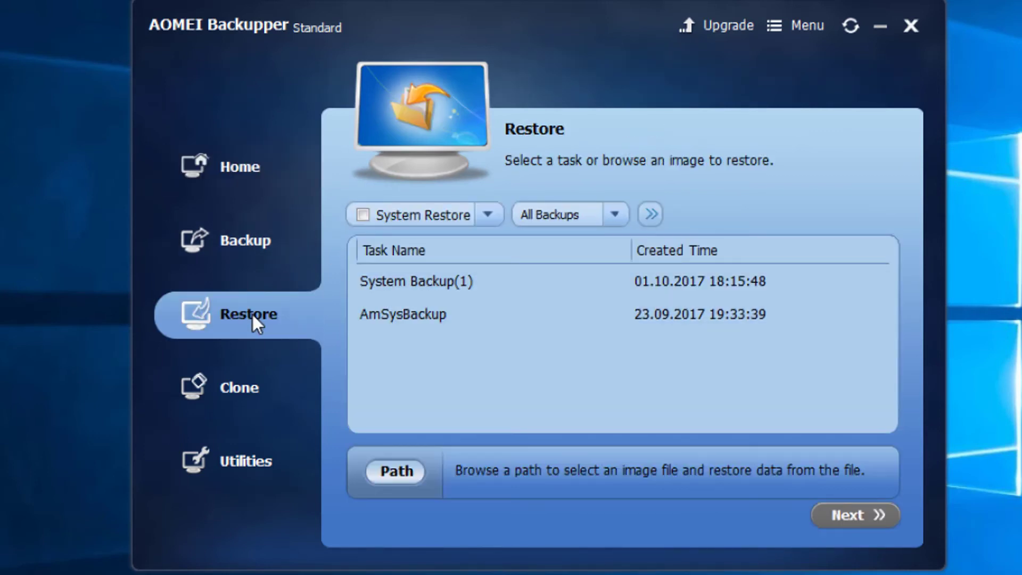
pyautogui.click(409, 290)
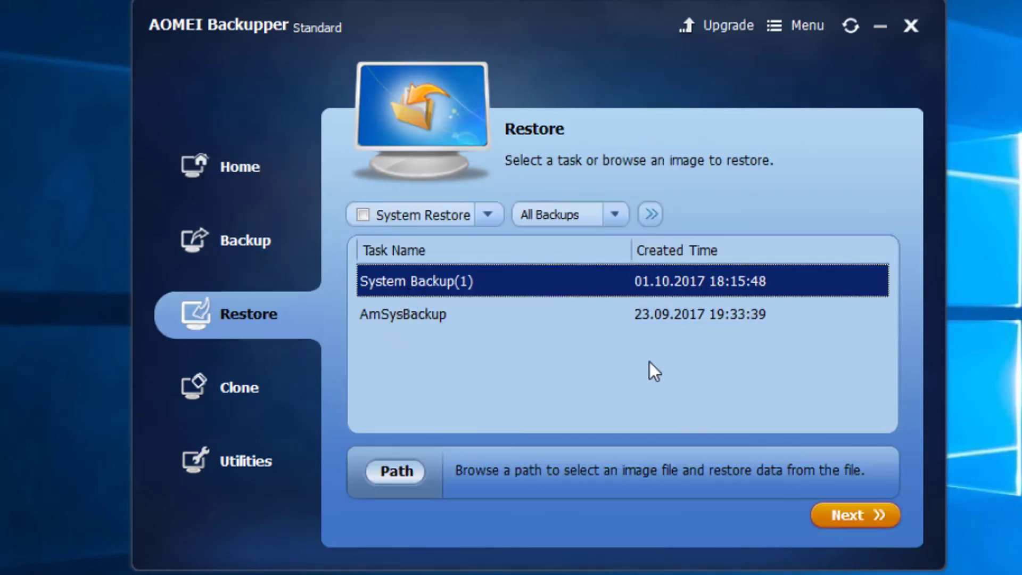
pyautogui.click(854, 514)
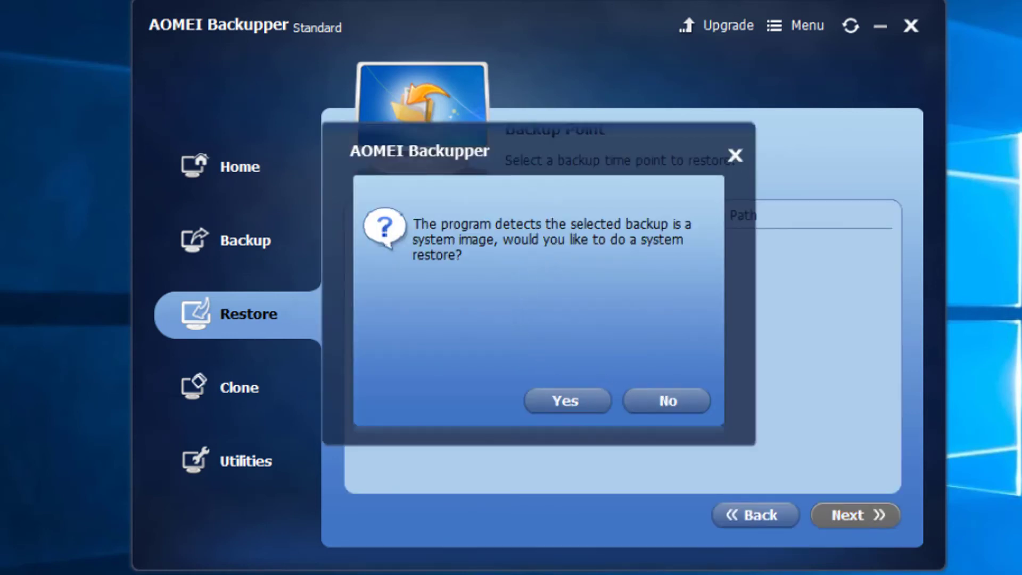
pyautogui.click(573, 404)
pyautogui.click(394, 257)
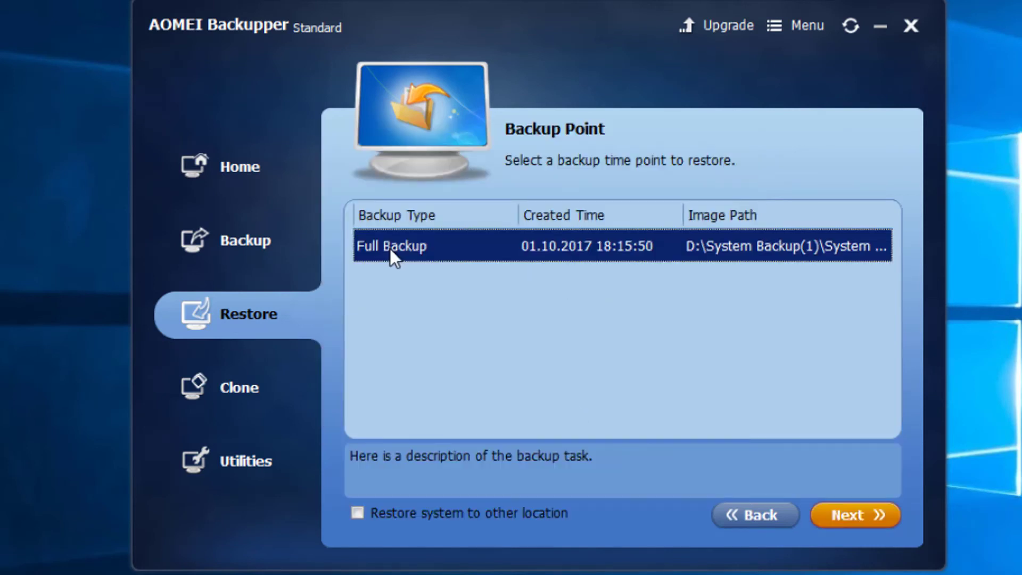
# Step: Start the system restore to the original partitions, accepting a restart with the AOMEI Windows PE bootable media
pyautogui.click(872, 514)
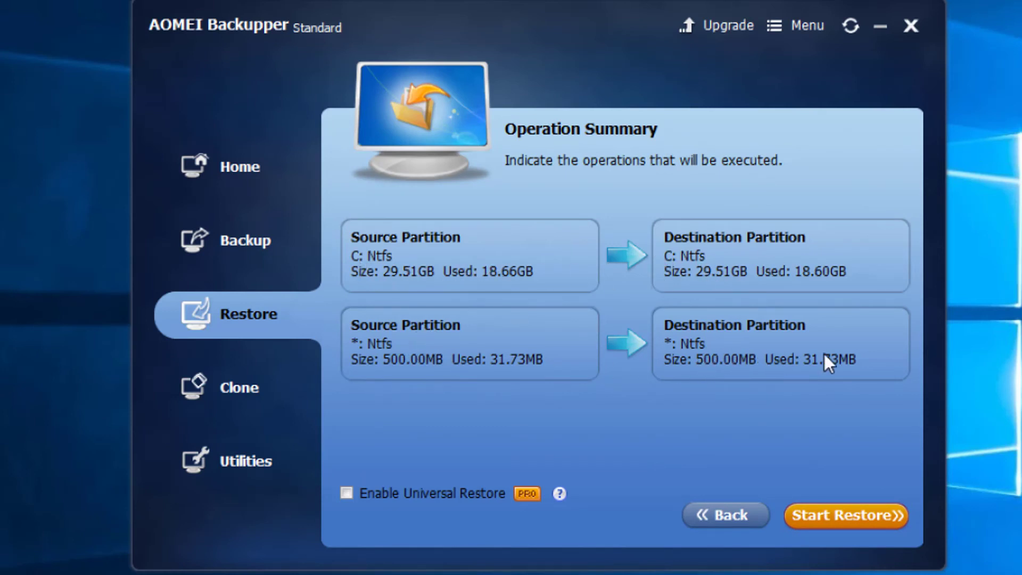
pyautogui.click(860, 515)
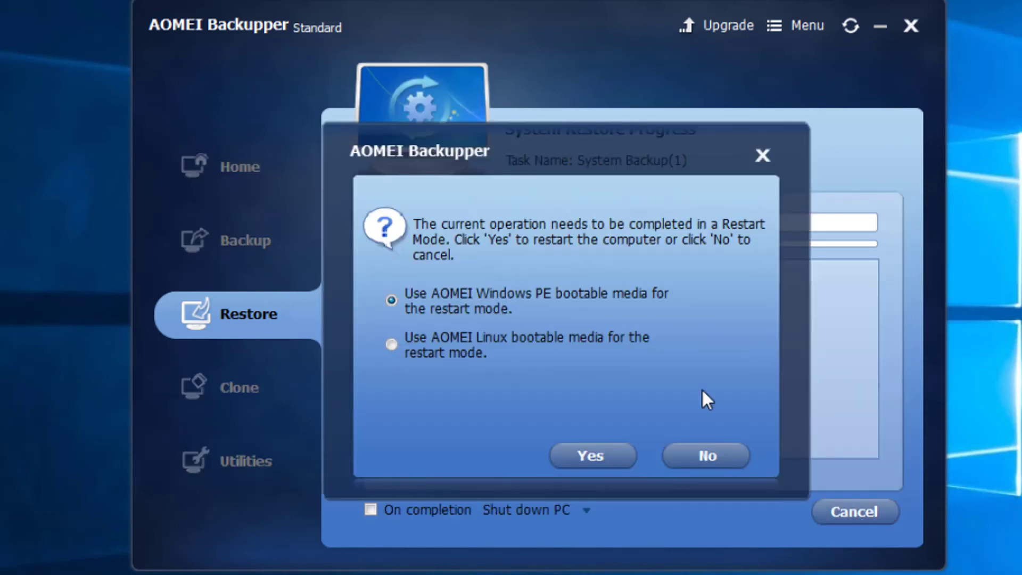
pyautogui.click(612, 456)
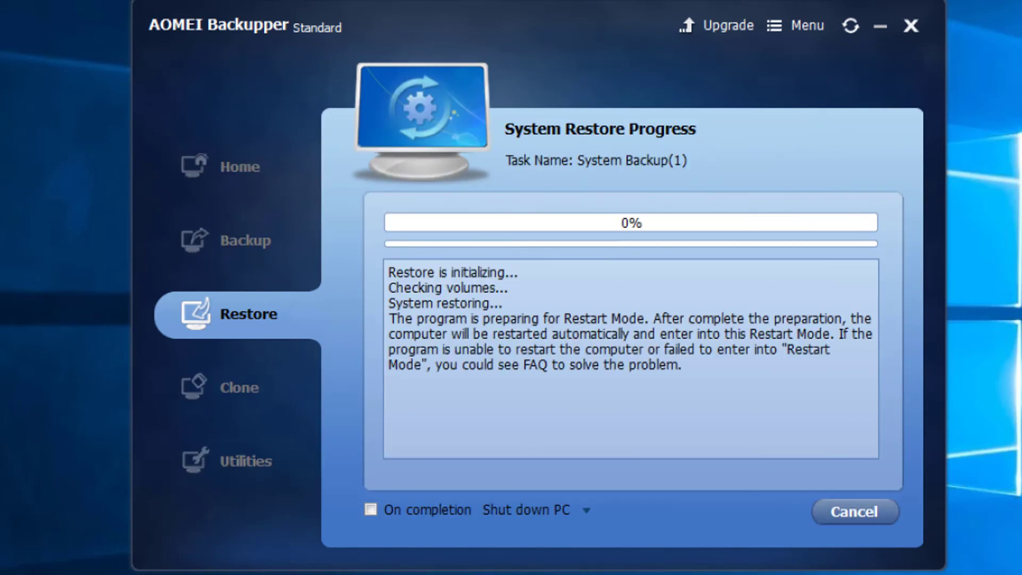